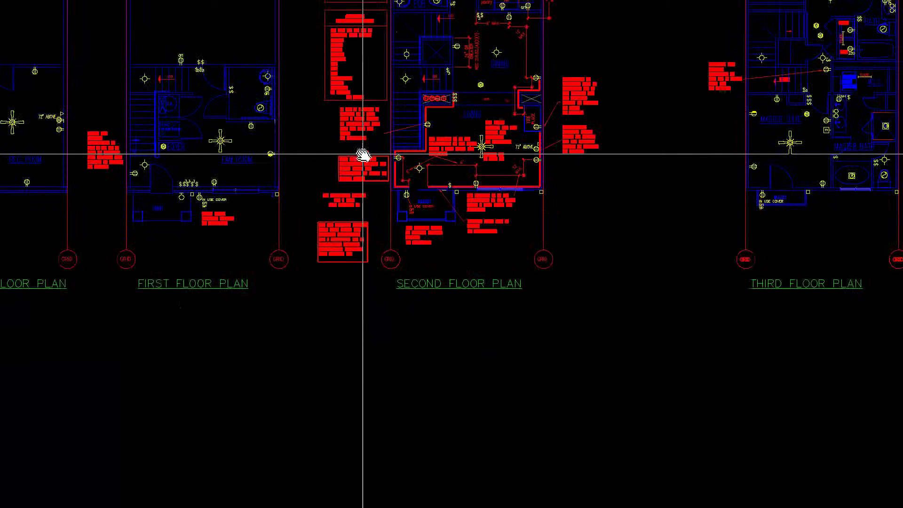
# Examine the receptacle spacing and NEC notes in the second floor plan's living, dining, breakfast and kitchen areas
pyautogui.scroll(-6, 363, 155)
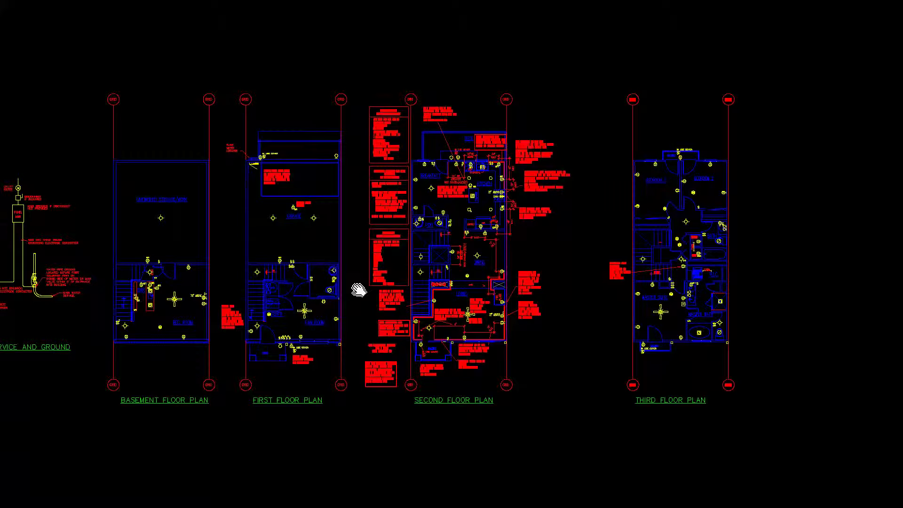
pyautogui.moveTo(358, 290)
pyautogui.mouseDown()
pyautogui.moveTo(465, 296)
pyautogui.moveTo(442, 300)
pyautogui.mouseUp()
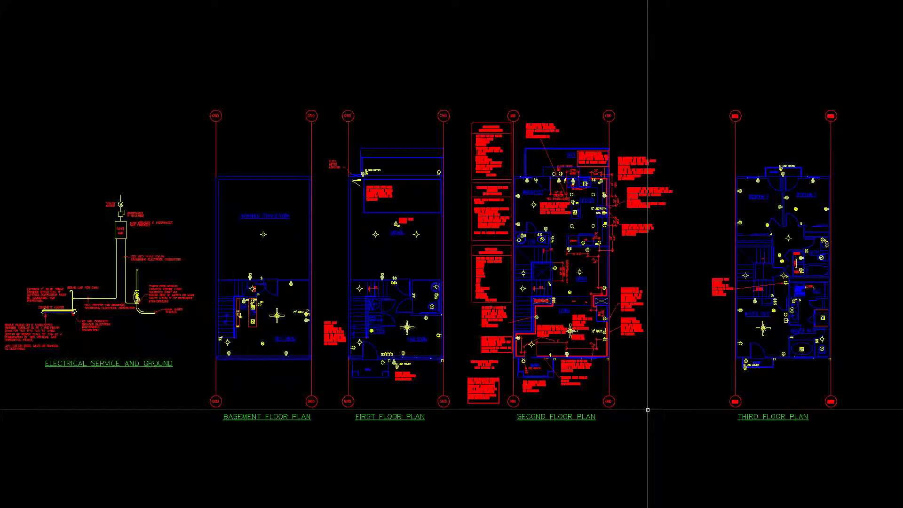
pyautogui.moveTo(588, 417)
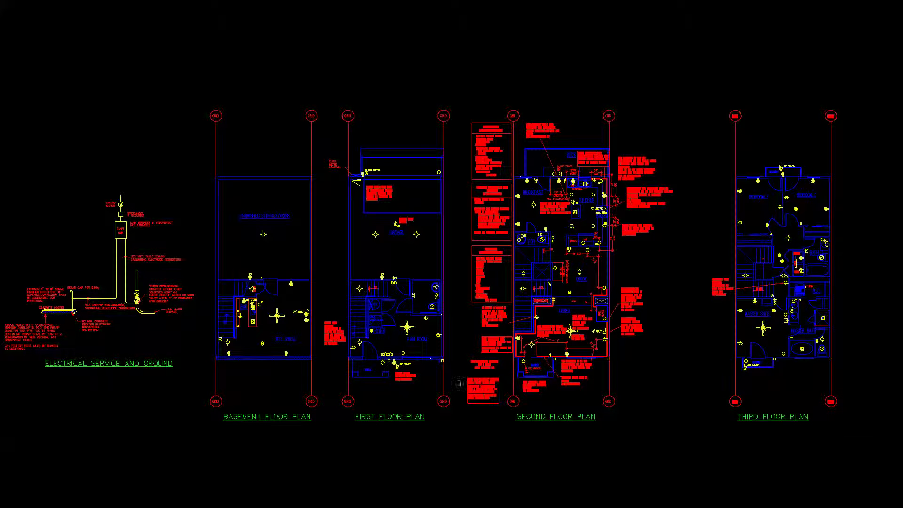
pyautogui.scroll(8, 538, 377)
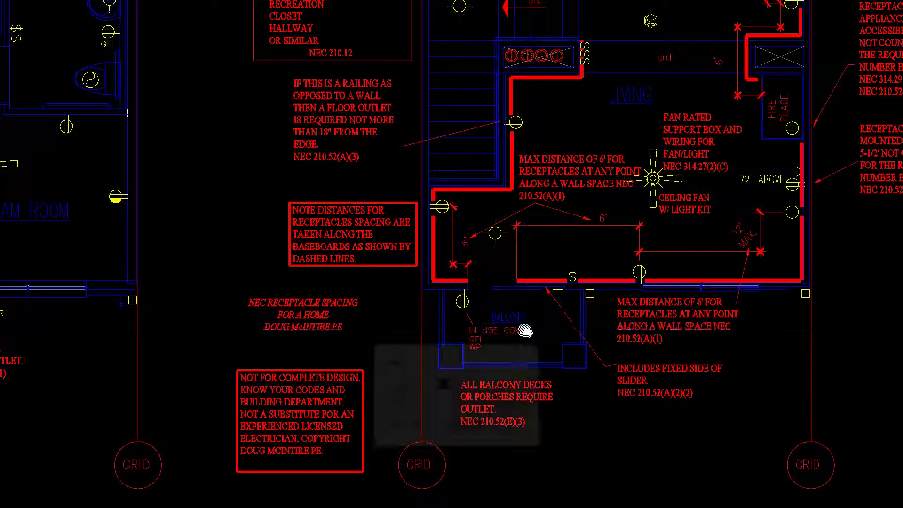
pyautogui.moveTo(524, 329); pyautogui.dragTo(326, 382)
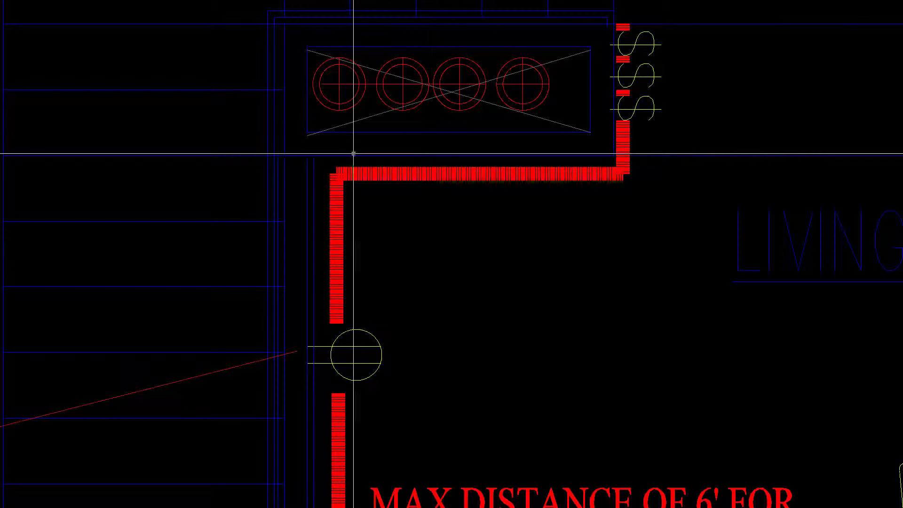
pyautogui.scroll(-3, 433, 160)
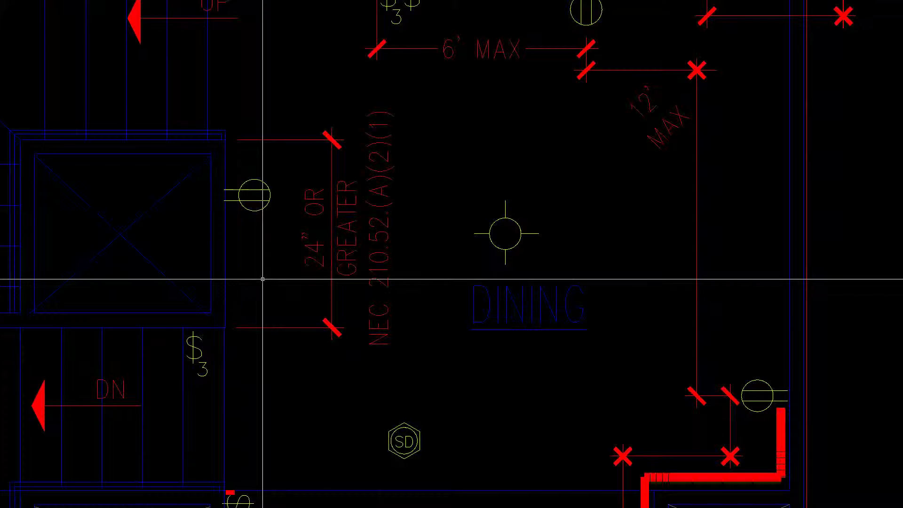
pyautogui.moveTo(280, 258); pyautogui.dragTo(224, 369)
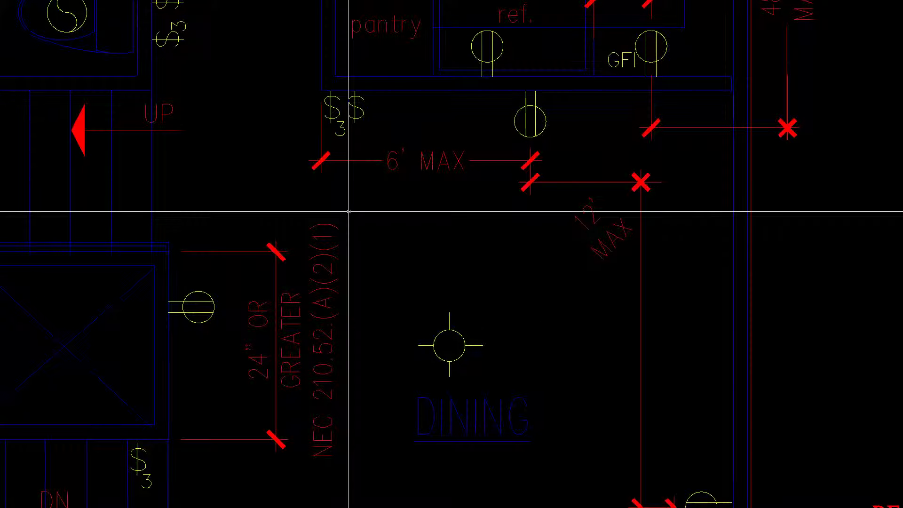
pyautogui.moveTo(379, 205); pyautogui.dragTo(364, 264)
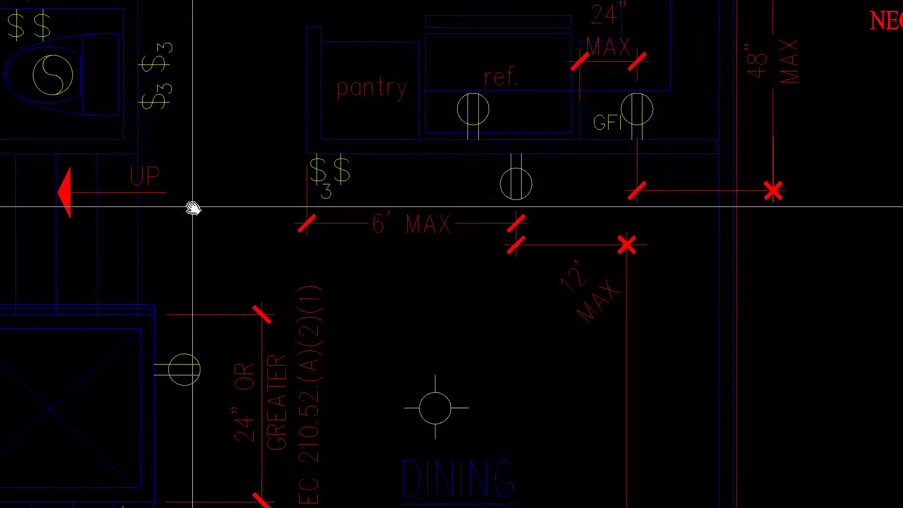
pyautogui.moveTo(210, 227)
pyautogui.mouseDown()
pyautogui.moveTo(280, 266)
pyautogui.moveTo(478, 319)
pyautogui.mouseUp()
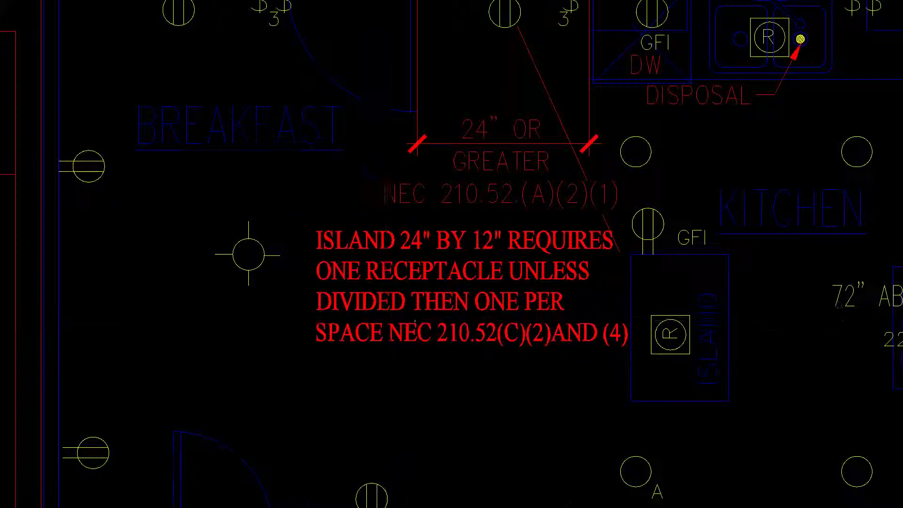
pyautogui.scroll(-1, 384, 319)
pyautogui.moveTo(427, 382); pyautogui.dragTo(427, 332)
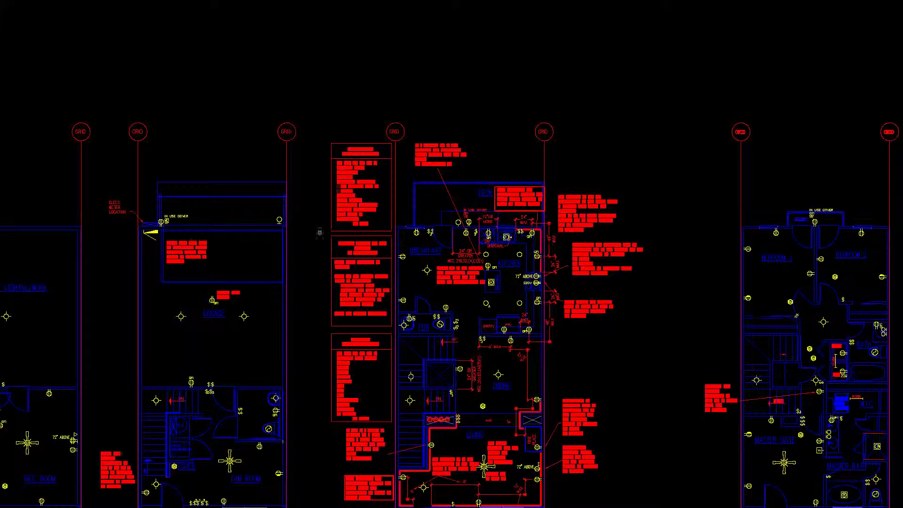
# Examine the first floor plan's garage receptacles, electrical panel note and the required grade-level outlet beside the porch
pyautogui.scroll(6, 151, 232)
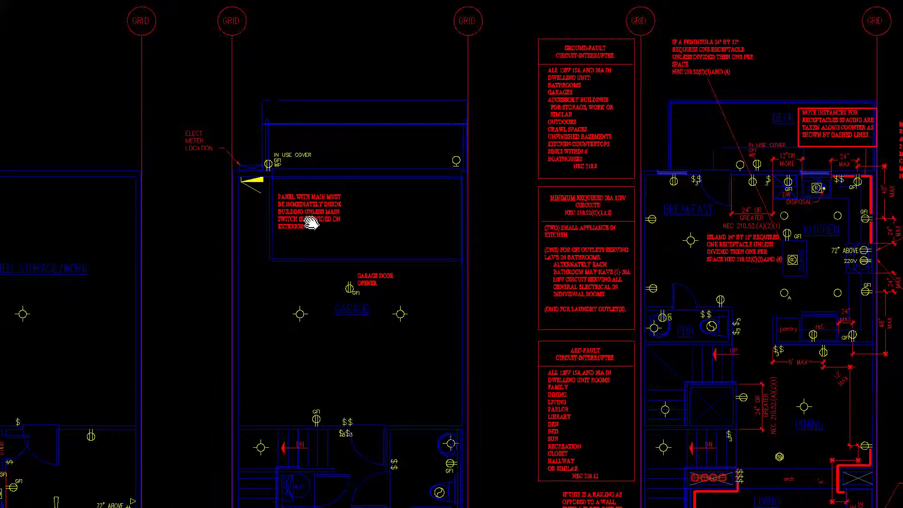
pyautogui.moveTo(310, 223)
pyautogui.mouseDown()
pyautogui.moveTo(301, 96)
pyautogui.moveTo(312, 101)
pyautogui.mouseUp()
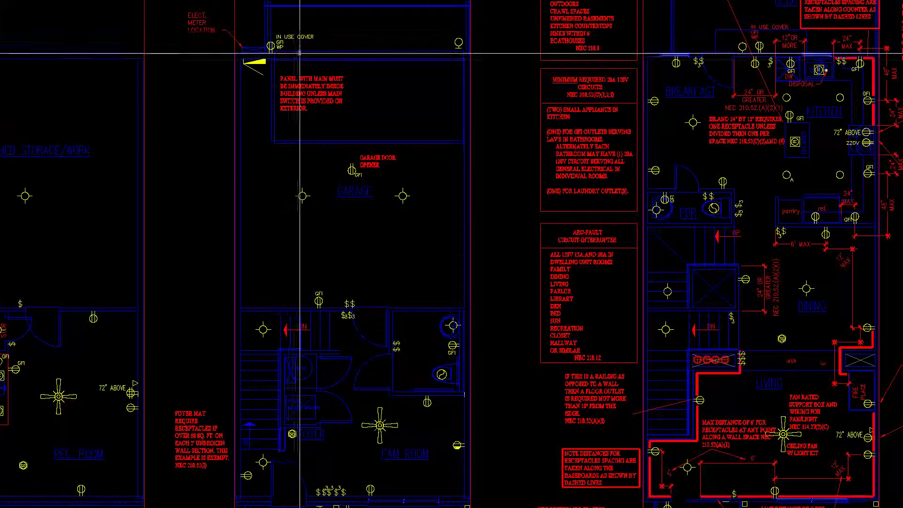
pyautogui.scroll(2, 292, 41)
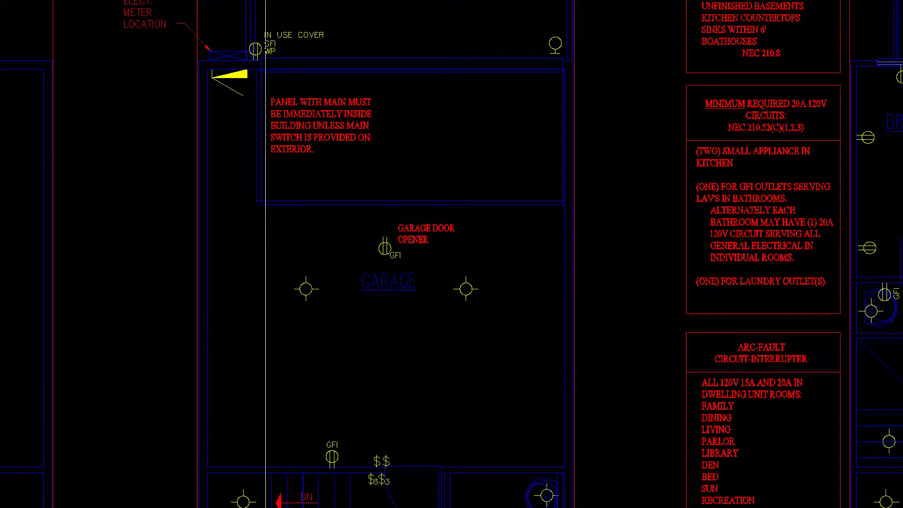
pyautogui.scroll(-4, 266, 49)
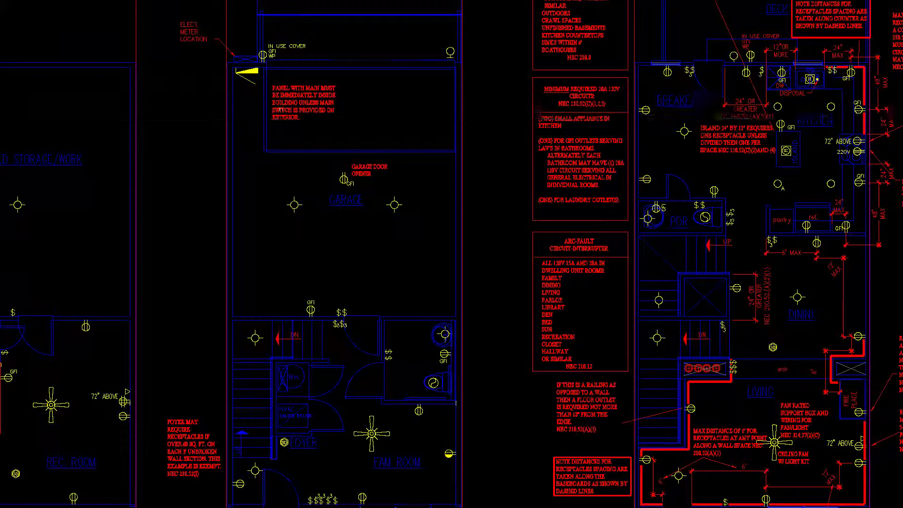
pyautogui.scroll(6, 307, 413)
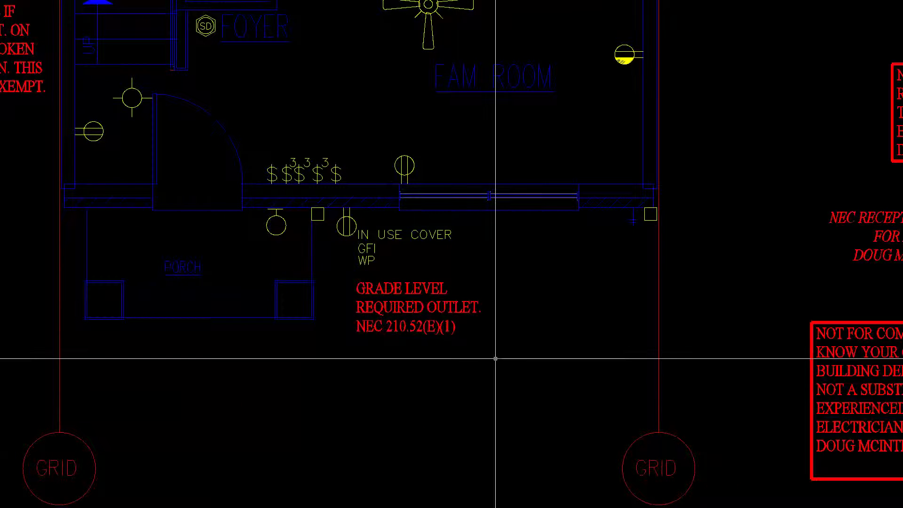
pyautogui.scroll(2, 494, 358)
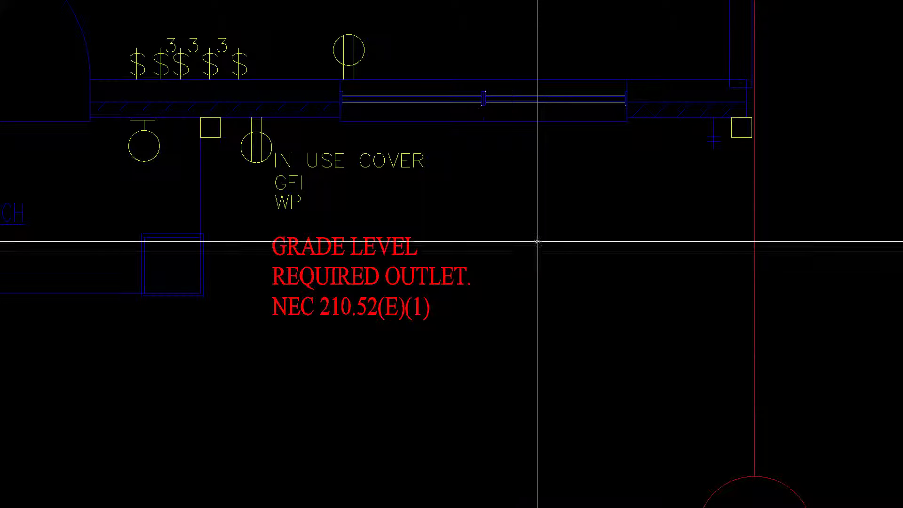
pyautogui.scroll(-2, 565, 305)
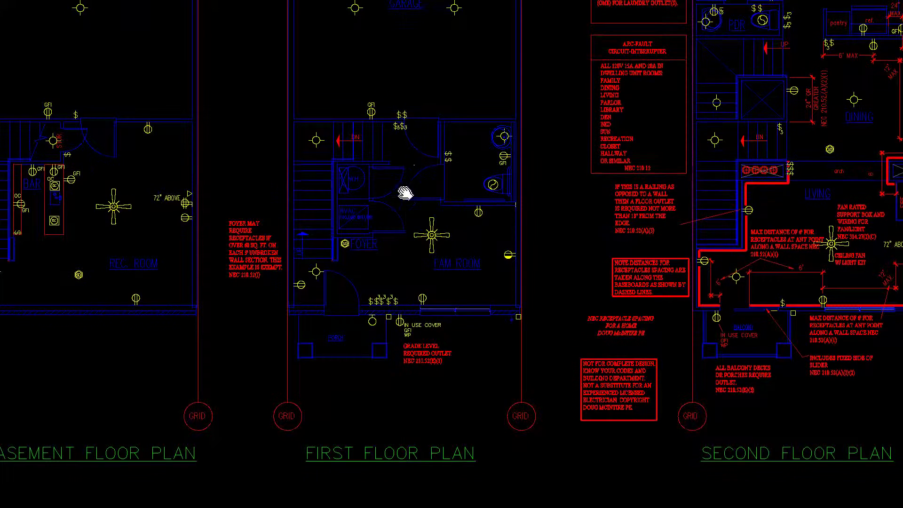
pyautogui.moveTo(409, 134)
pyautogui.mouseDown()
pyautogui.moveTo(400, 258)
pyautogui.moveTo(380, 316)
pyautogui.mouseUp()
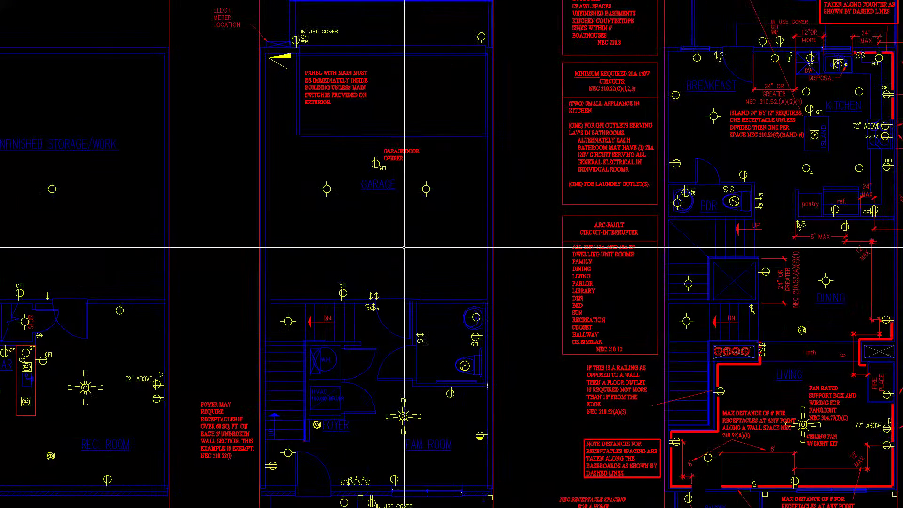
# Examine the basement floor plan's unfinished storage/work area and the receptacles around the bar and rec room
pyautogui.moveTo(405, 248)
pyautogui.mouseDown()
pyautogui.moveTo(558, 262)
pyautogui.moveTo(721, 203)
pyautogui.mouseUp()
pyautogui.scroll(2, 242, 214)
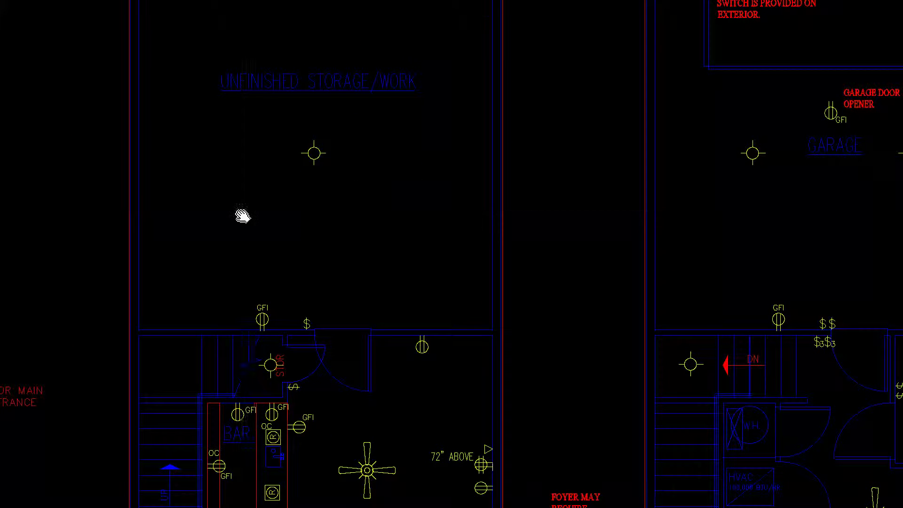
pyautogui.moveTo(243, 215); pyautogui.dragTo(248, 310)
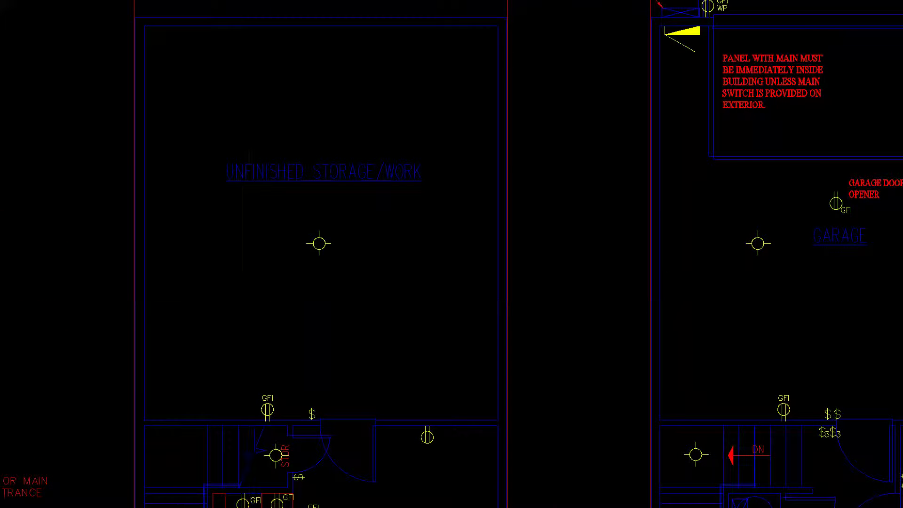
pyautogui.scroll(-2, 252, 287)
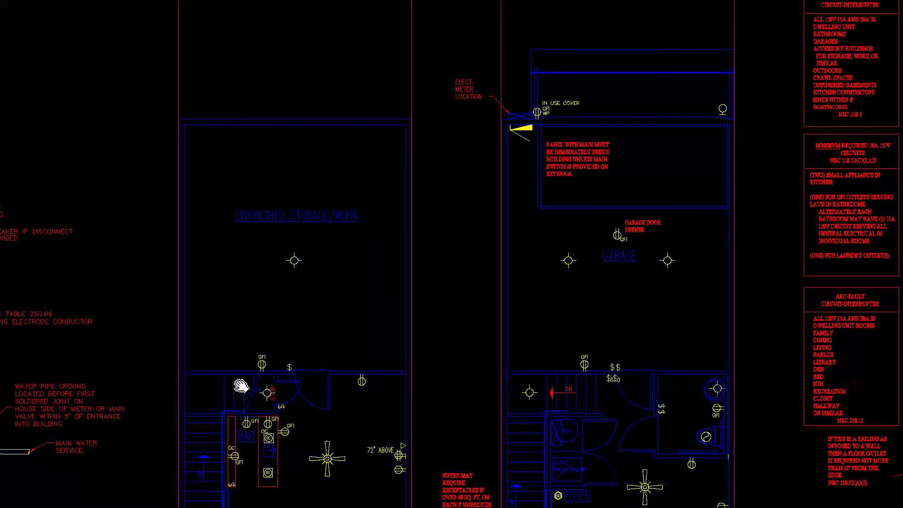
pyautogui.moveTo(242, 385)
pyautogui.mouseDown()
pyautogui.moveTo(276, 282)
pyautogui.moveTo(305, 240)
pyautogui.mouseUp()
pyautogui.scroll(2, 292, 315)
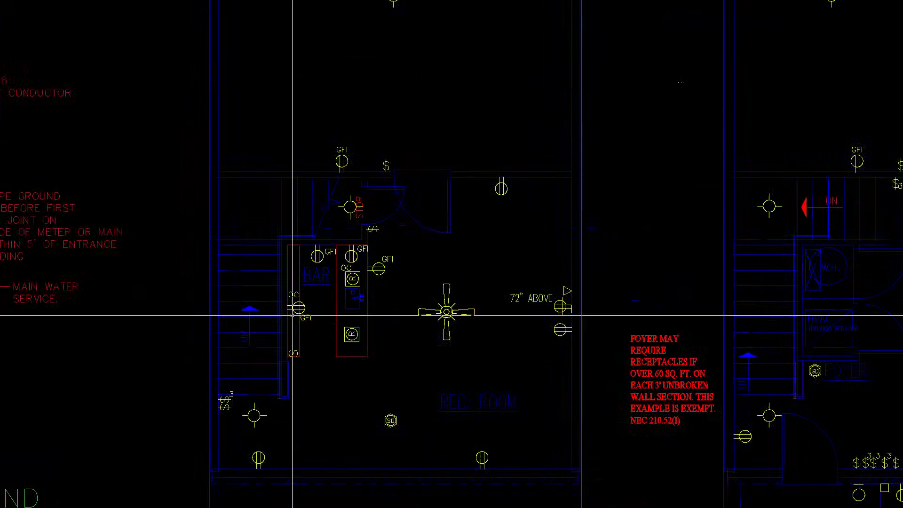
# Copy the GFI receptacle with its label from the upper end of the basement bar counter to its lower end
pyautogui.scroll(4, 292, 315)
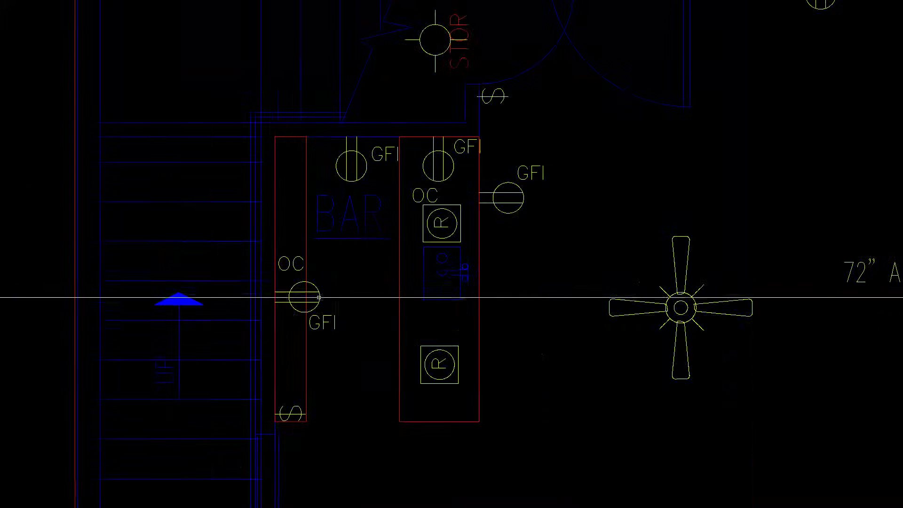
pyautogui.moveTo(350, 268); pyautogui.dragTo(351, 312)
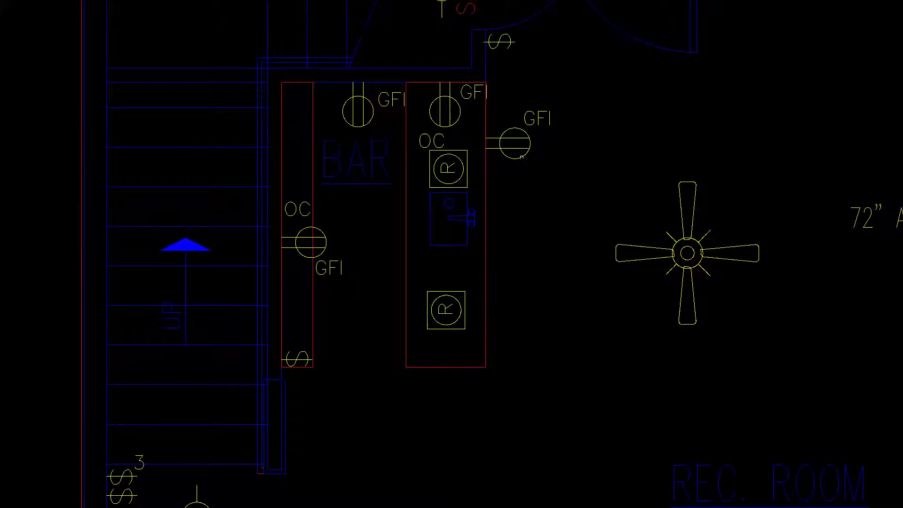
pyautogui.click(472, 132)
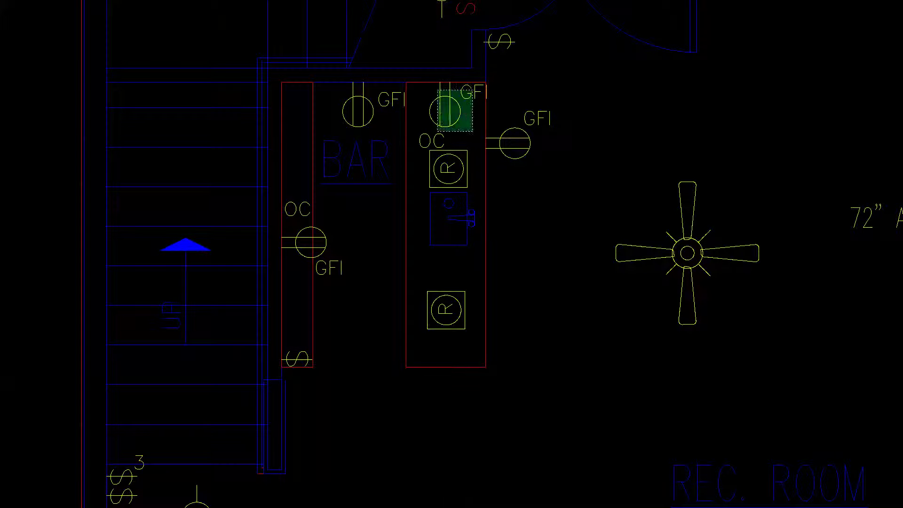
pyautogui.click(438, 90)
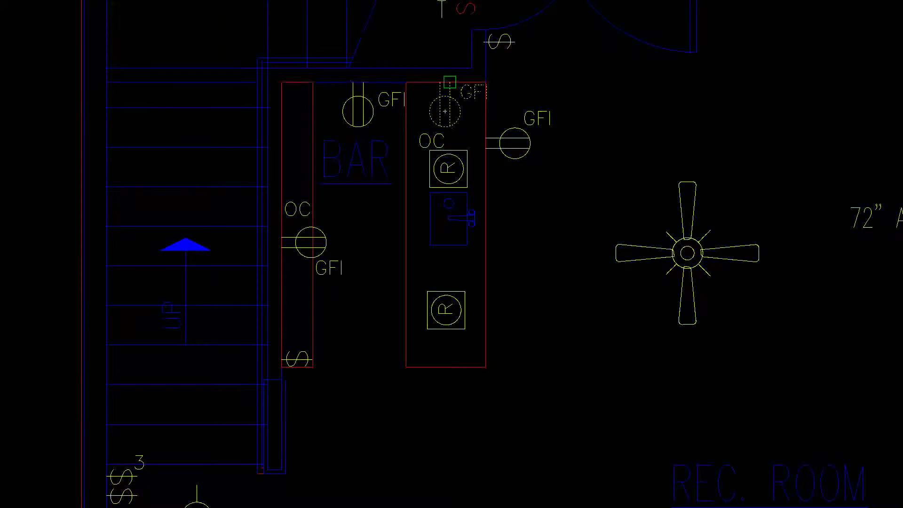
pyautogui.click(450, 367)
pyautogui.click(525, 373)
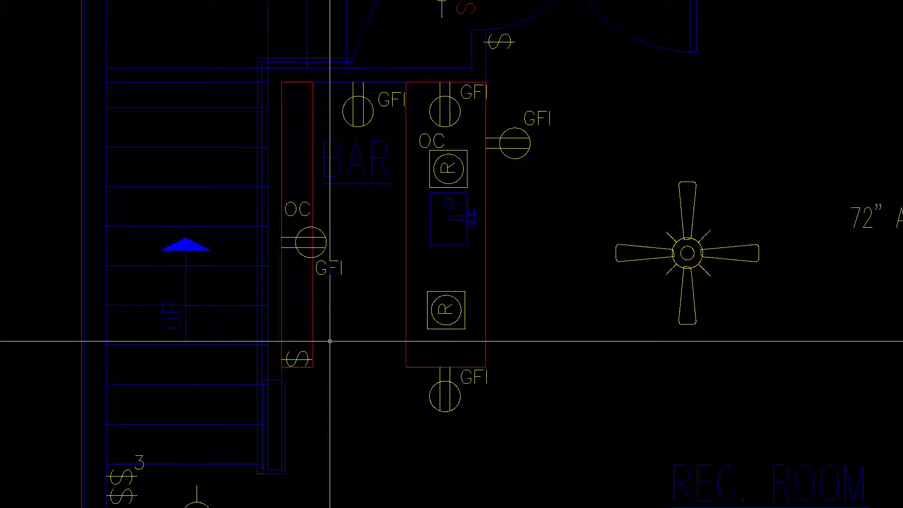
# Examine the rec room receptacles, then the third floor plan's Bedroom 2, Bedroom 3 and balcony receptacles
pyautogui.scroll(-2, 329, 341)
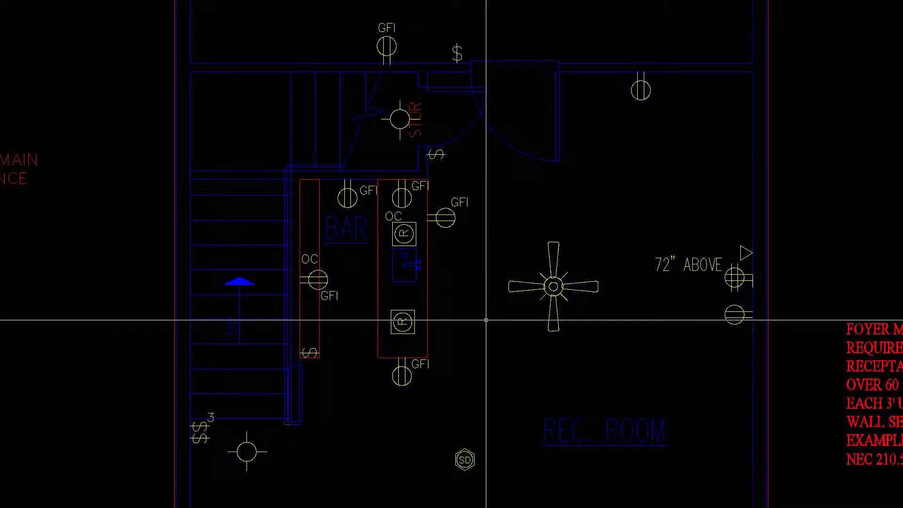
pyautogui.scroll(-2, 486, 319)
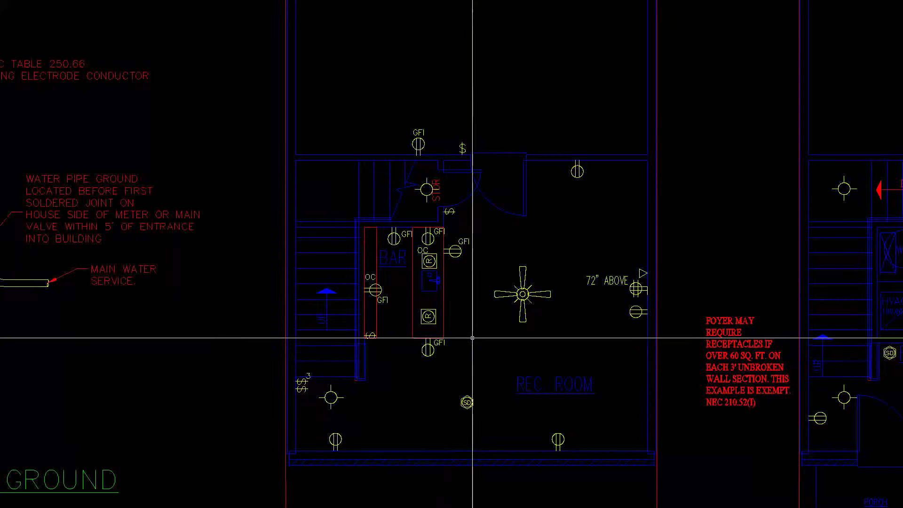
pyautogui.scroll(-5, 472, 338)
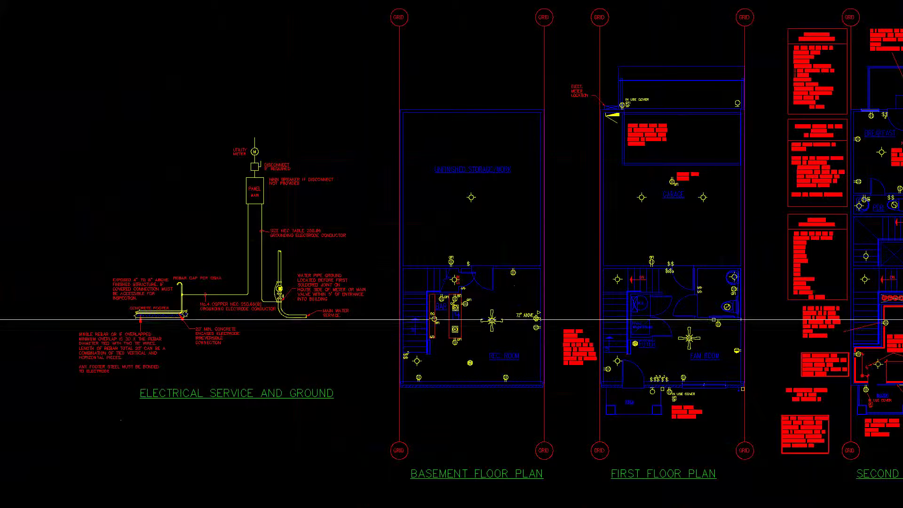
pyautogui.moveTo(649, 303)
pyautogui.mouseDown()
pyautogui.moveTo(372, 301)
pyautogui.moveTo(290, 289)
pyautogui.mouseUp()
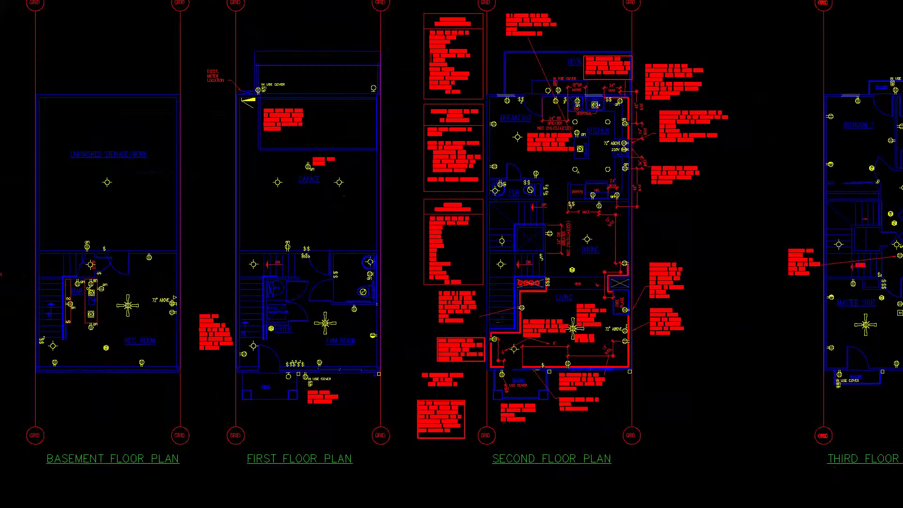
pyautogui.moveTo(536, 302); pyautogui.dragTo(216, 304)
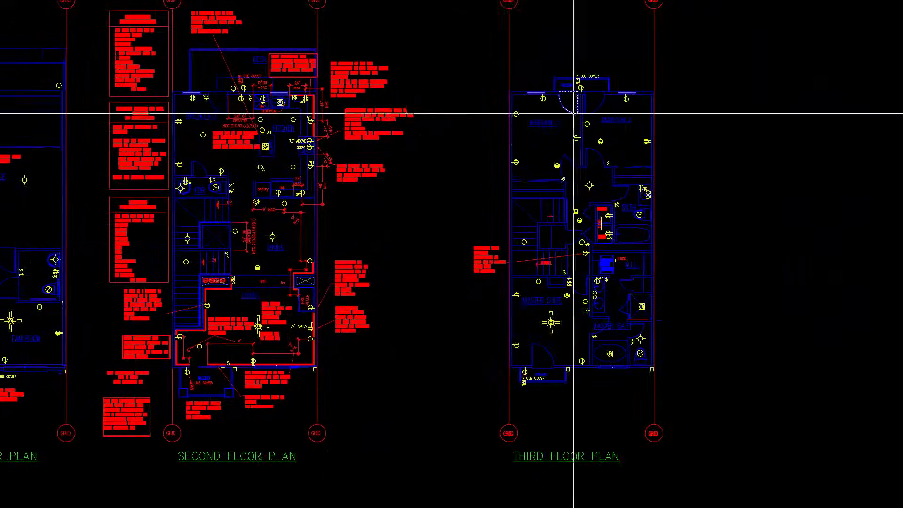
pyautogui.scroll(4, 572, 111)
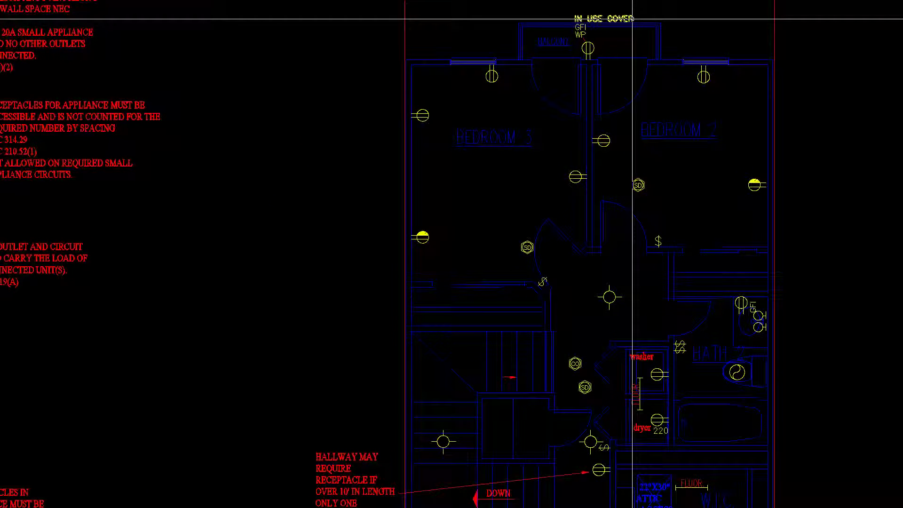
pyautogui.scroll(2, 631, 19)
pyautogui.moveTo(606, 107); pyautogui.dragTo(544, 145)
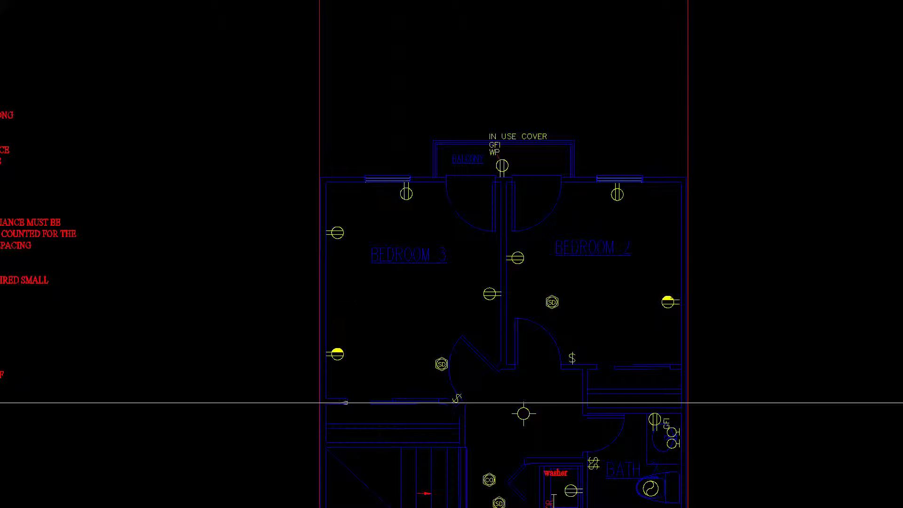
pyautogui.scroll(4, 377, 398)
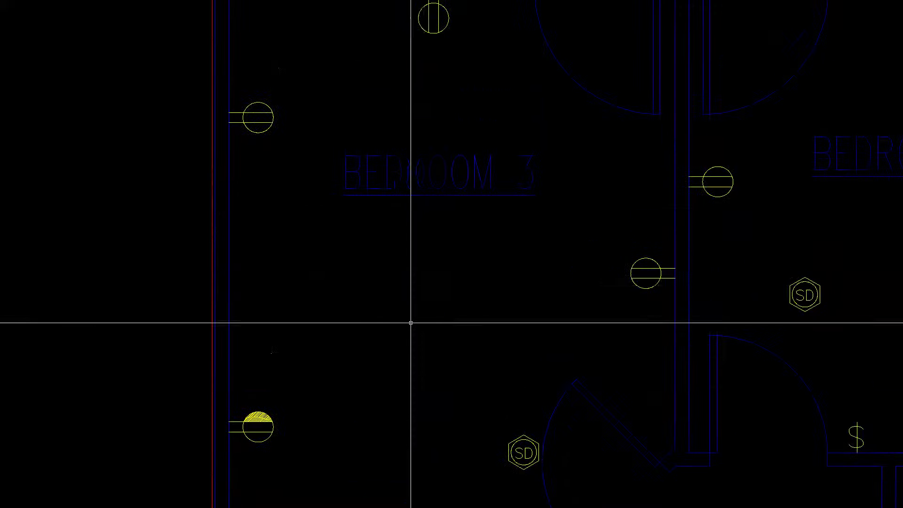
# Examine the third floor plan's bedroom and balcony receptacles, the hallway receptacle note, and the washer, dryer and Bath 2 outlets
pyautogui.scroll(-2, 423, 286)
pyautogui.scroll(2, 337, 371)
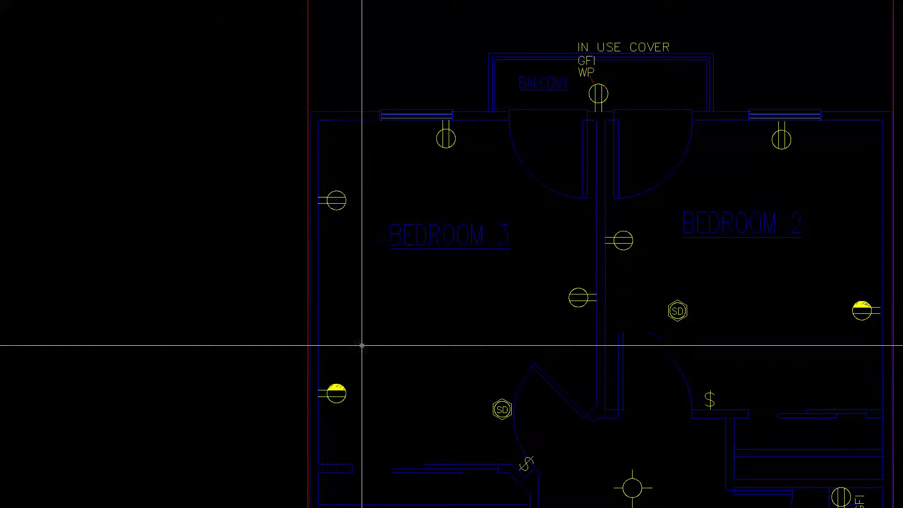
pyautogui.scroll(-2, 381, 311)
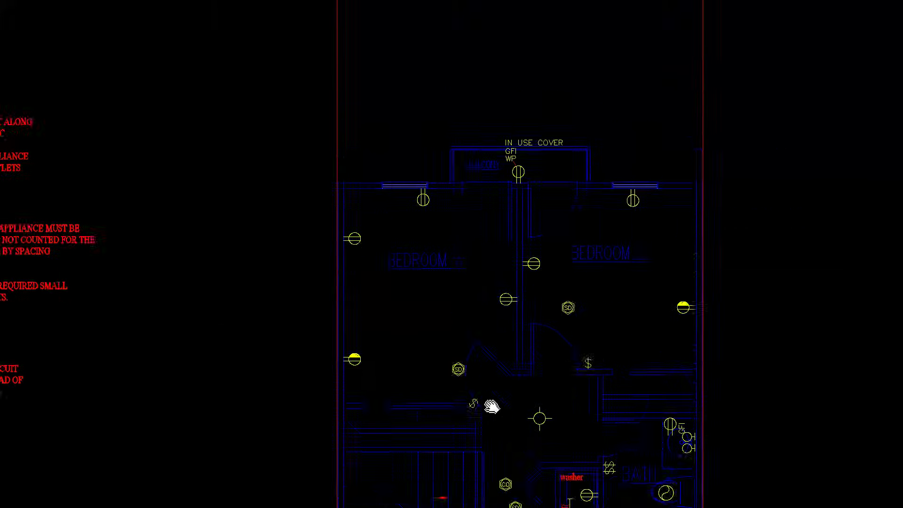
pyautogui.moveTo(489, 404); pyautogui.dragTo(477, 252)
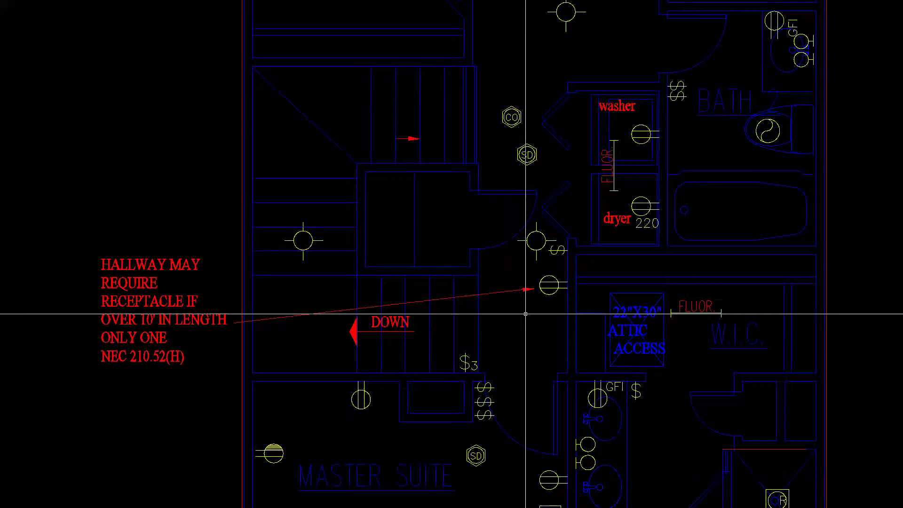
pyautogui.scroll(-2, 522, 313)
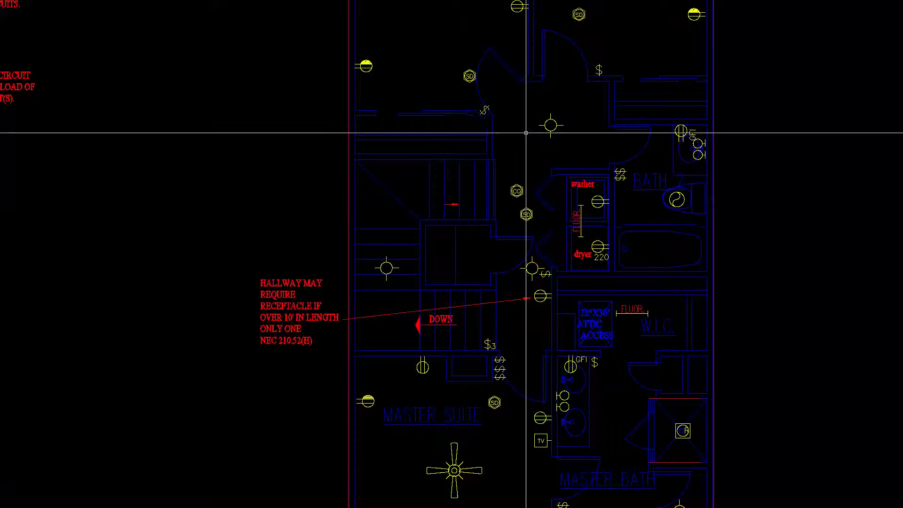
pyautogui.scroll(2, 528, 294)
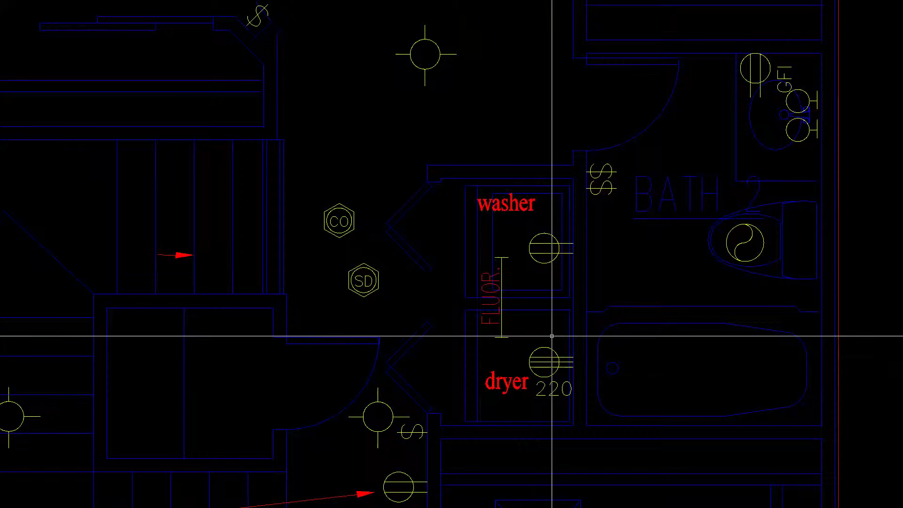
pyautogui.scroll(-2, 551, 336)
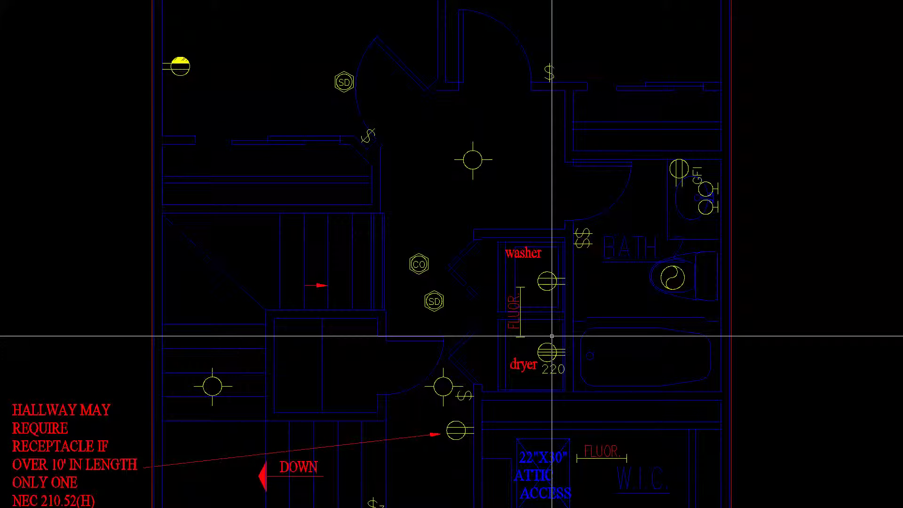
pyautogui.scroll(-2, 551, 336)
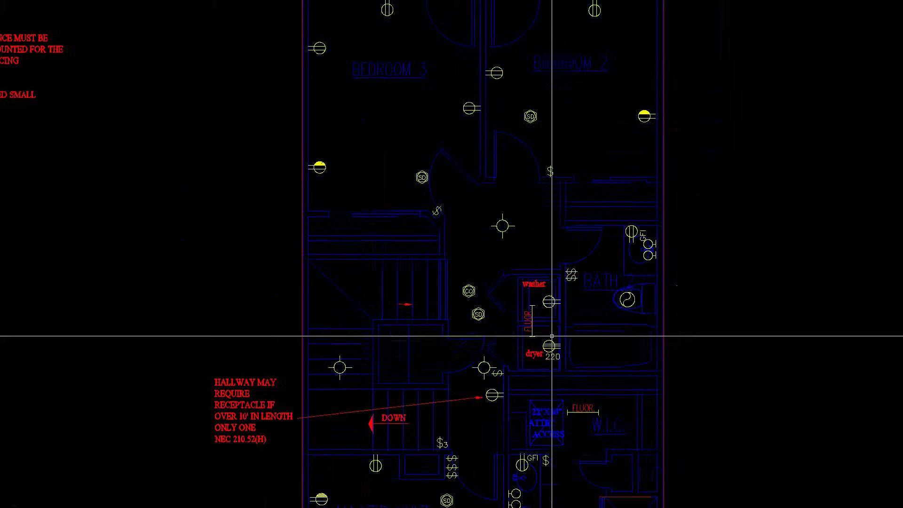
# Examine the receptacles in the third floor plan's master suite, master bath and adjoining balcony
pyautogui.moveTo(503, 427)
pyautogui.mouseDown()
pyautogui.moveTo(509, 309)
pyautogui.moveTo(533, 227)
pyautogui.mouseUp()
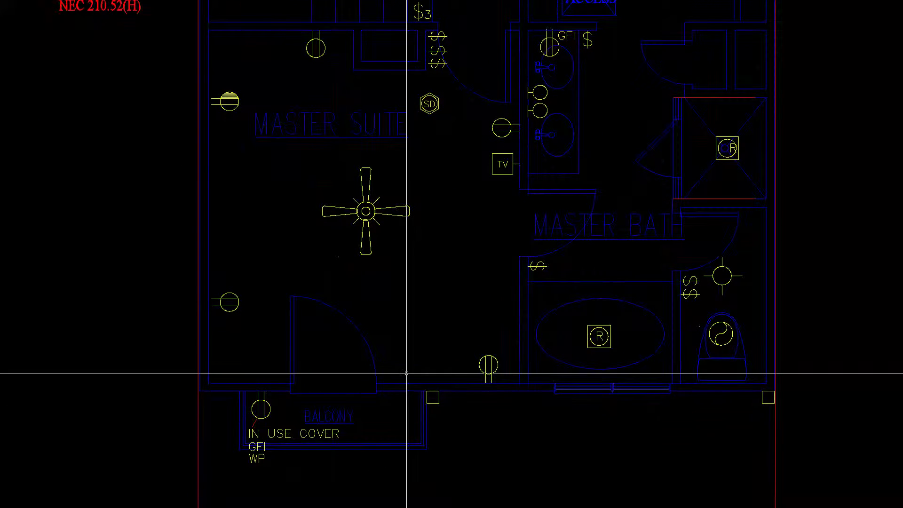
pyautogui.scroll(-2, 409, 339)
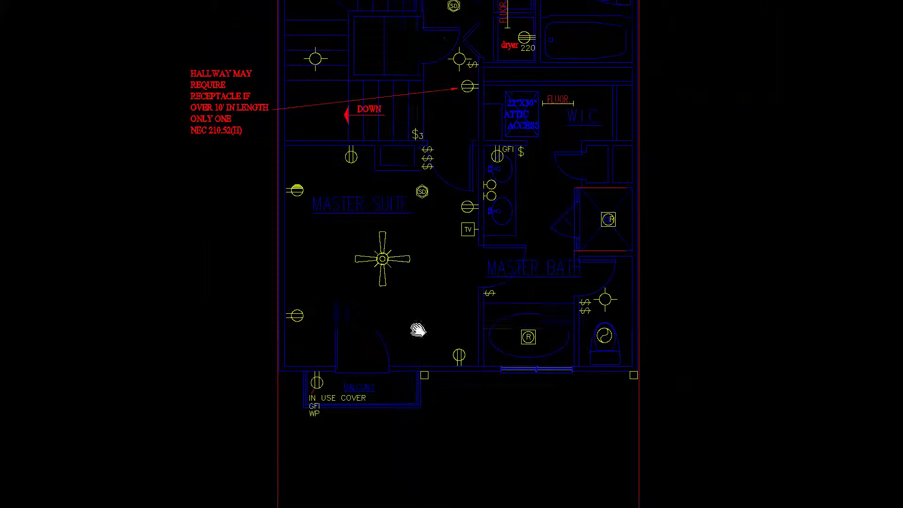
pyautogui.moveTo(417, 328); pyautogui.dragTo(417, 403)
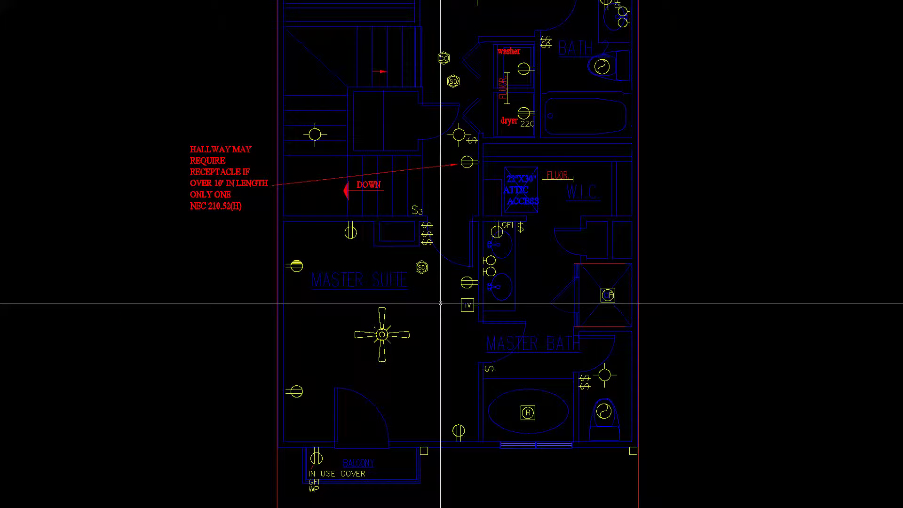
pyautogui.scroll(-1, 440, 304)
pyautogui.moveTo(440, 303); pyautogui.dragTo(441, 388)
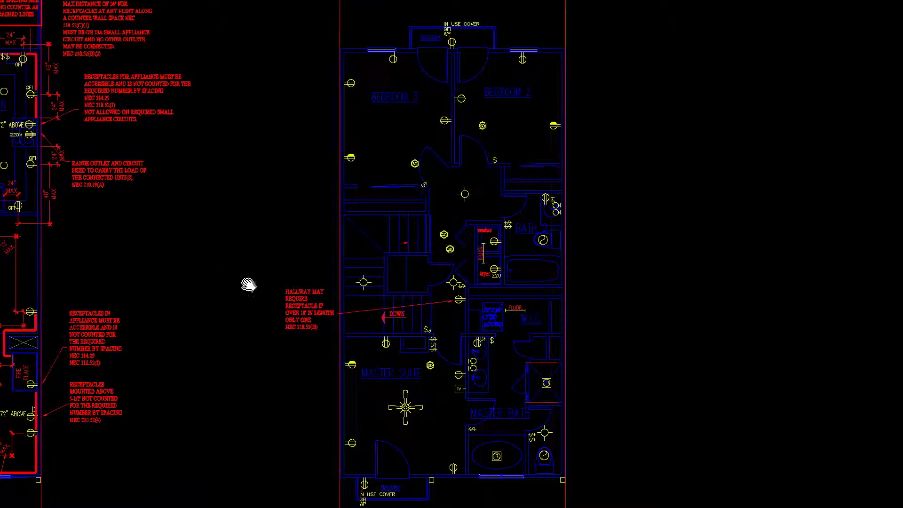
# Examine the minimum 20A circuit and arc-fault notes along with the garage, third floor hallway, foyer and family room outlets
pyautogui.moveTo(248, 284)
pyautogui.mouseDown()
pyautogui.moveTo(675, 302)
pyautogui.moveTo(745, 290)
pyautogui.mouseUp()
pyautogui.moveTo(250, 273)
pyautogui.mouseDown()
pyautogui.moveTo(417, 268)
pyautogui.moveTo(490, 284)
pyautogui.mouseUp()
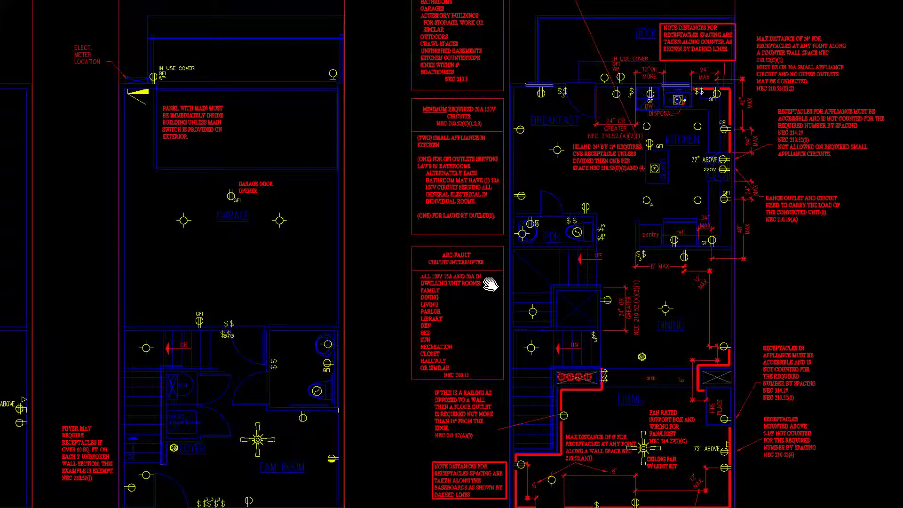
pyautogui.press('Escape')
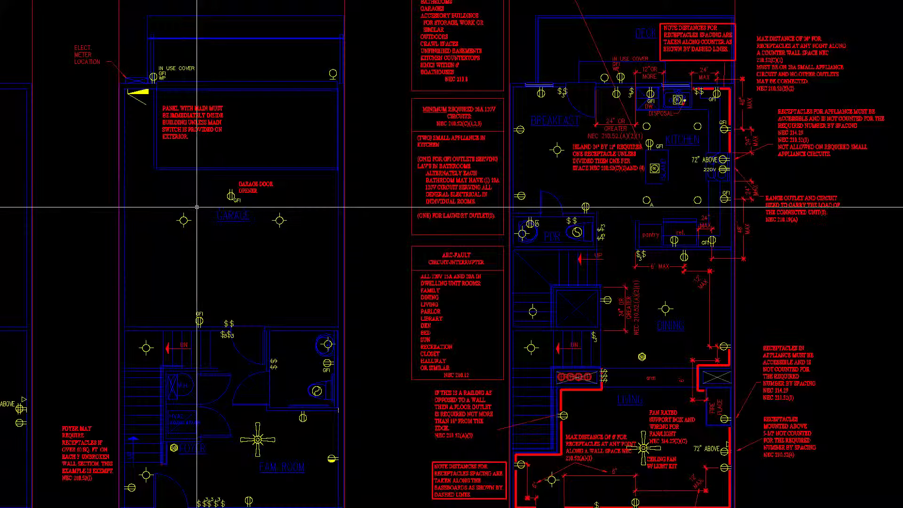
pyautogui.scroll(2, 197, 207)
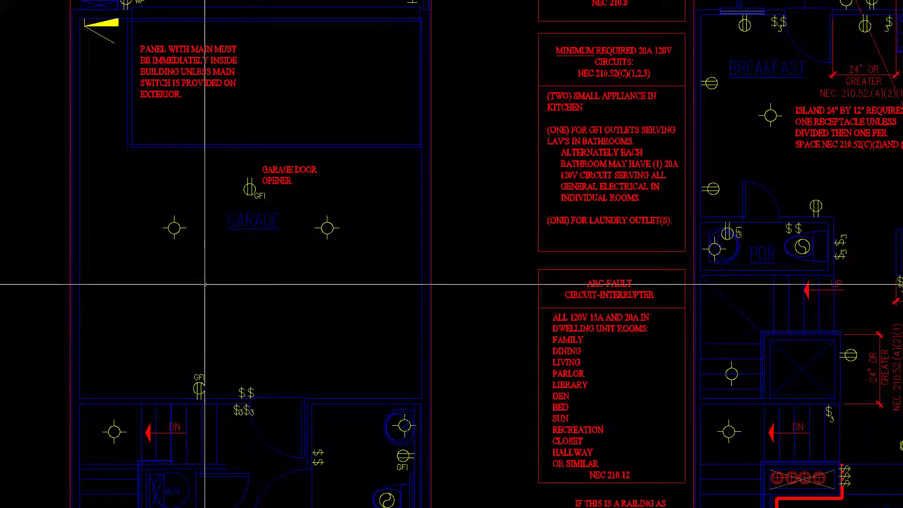
pyautogui.moveTo(578, 255); pyautogui.dragTo(456, 252)
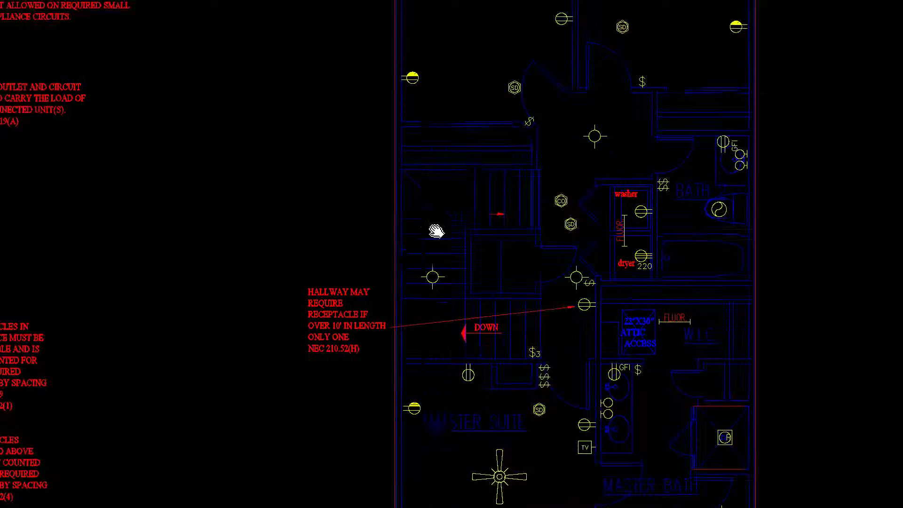
pyautogui.moveTo(435, 232)
pyautogui.mouseDown()
pyautogui.moveTo(409, 190)
pyautogui.moveTo(379, 183)
pyautogui.mouseUp()
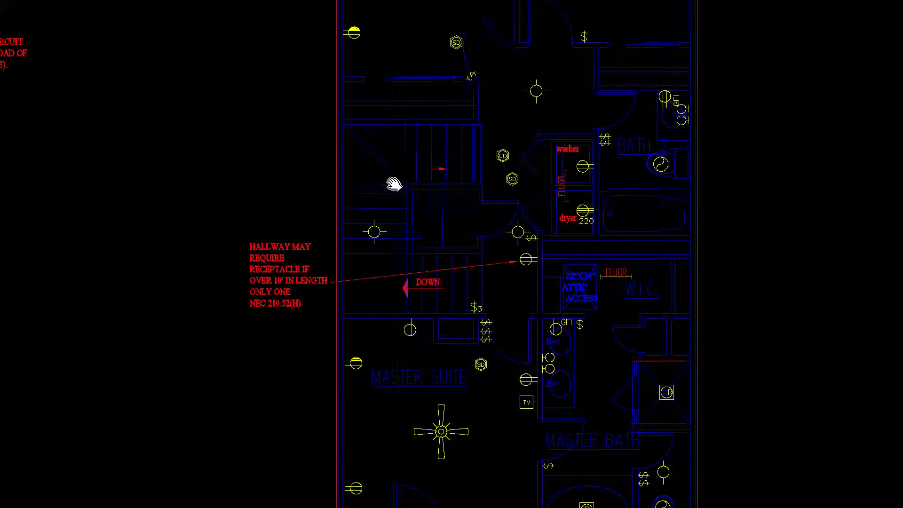
pyautogui.moveTo(393, 183); pyautogui.dragTo(381, 121)
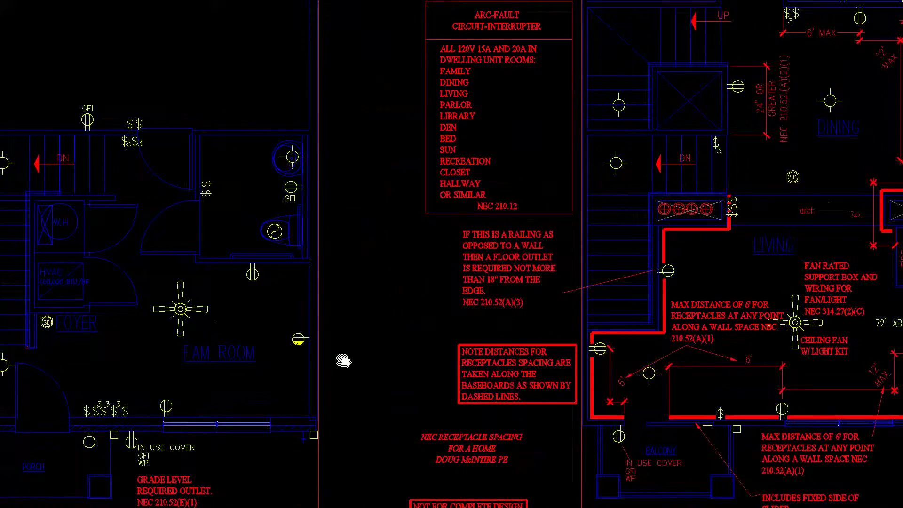
pyautogui.moveTo(342, 362); pyautogui.dragTo(518, 355)
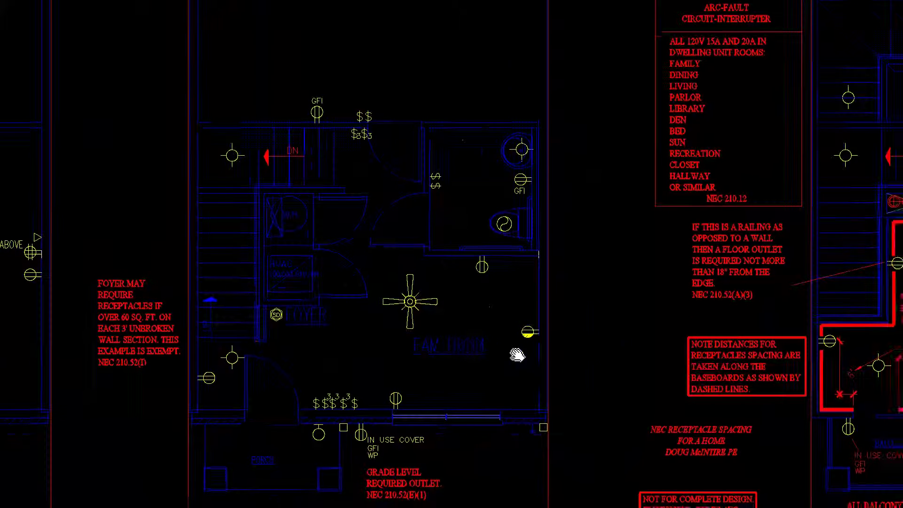
pyautogui.scroll(3, 316, 326)
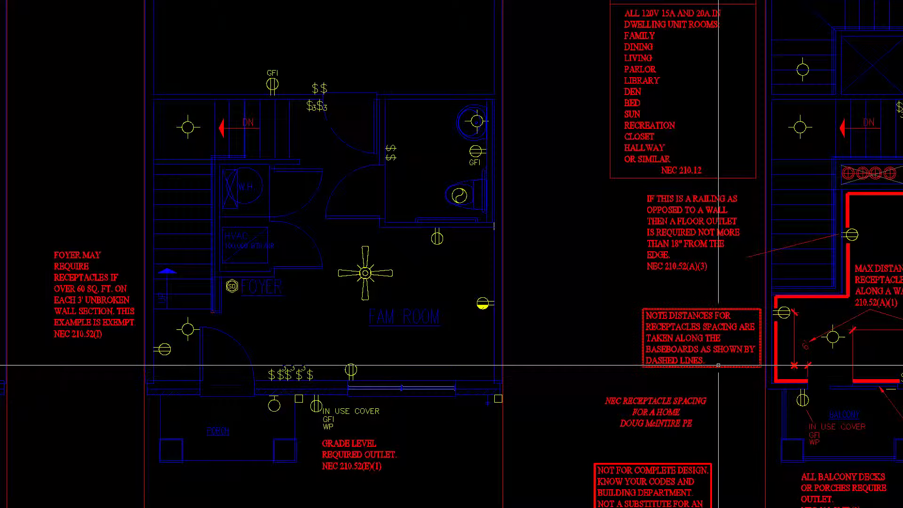
# Look over all the floor plans, including the basement storage and bar area, and finish at the receptacle spacing and design disclaimer notes
pyautogui.scroll(-2, 588, 386)
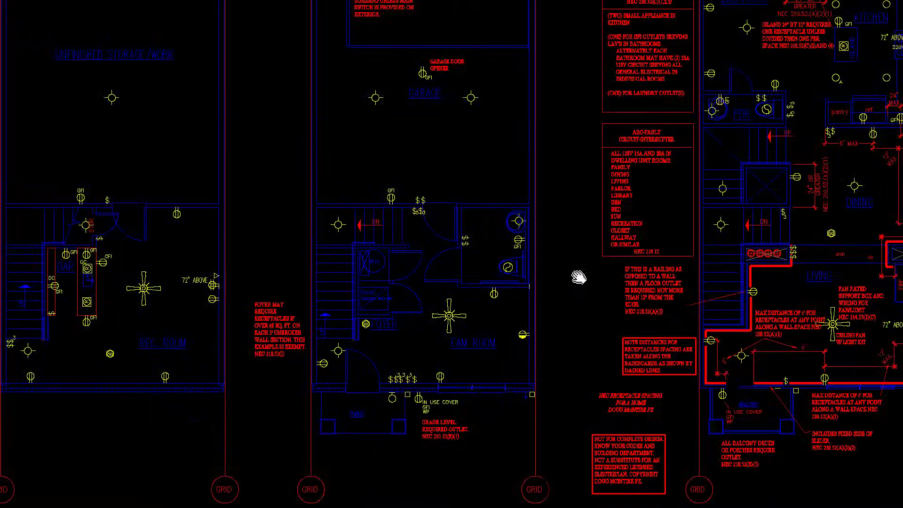
pyautogui.moveTo(578, 278)
pyautogui.mouseDown()
pyautogui.moveTo(571, 371)
pyautogui.moveTo(479, 332)
pyautogui.moveTo(408, 363)
pyautogui.mouseUp()
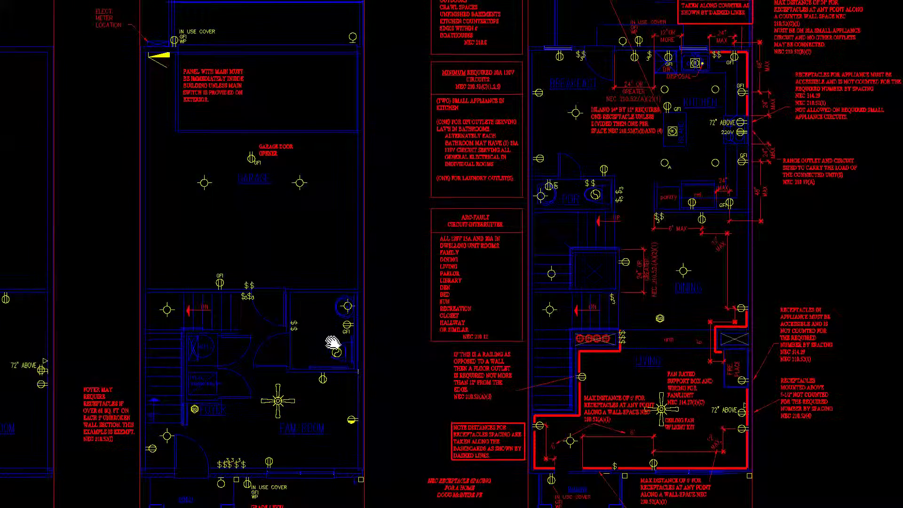
pyautogui.moveTo(332, 343); pyautogui.dragTo(252, 324)
pyautogui.moveTo(542, 329)
pyautogui.mouseDown()
pyautogui.moveTo(256, 294)
pyautogui.moveTo(196, 297)
pyautogui.mouseUp()
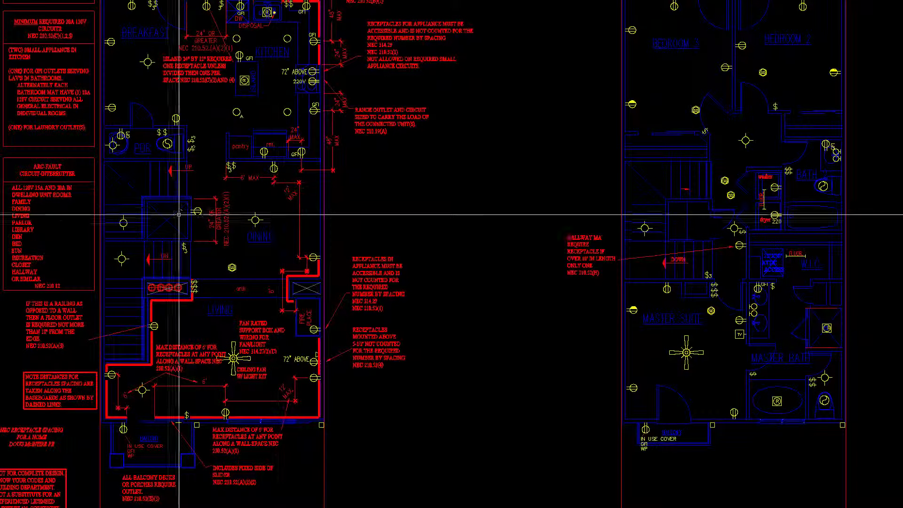
pyautogui.moveTo(179, 214)
pyautogui.mouseDown()
pyautogui.moveTo(268, 286)
pyautogui.moveTo(601, 296)
pyautogui.mouseUp()
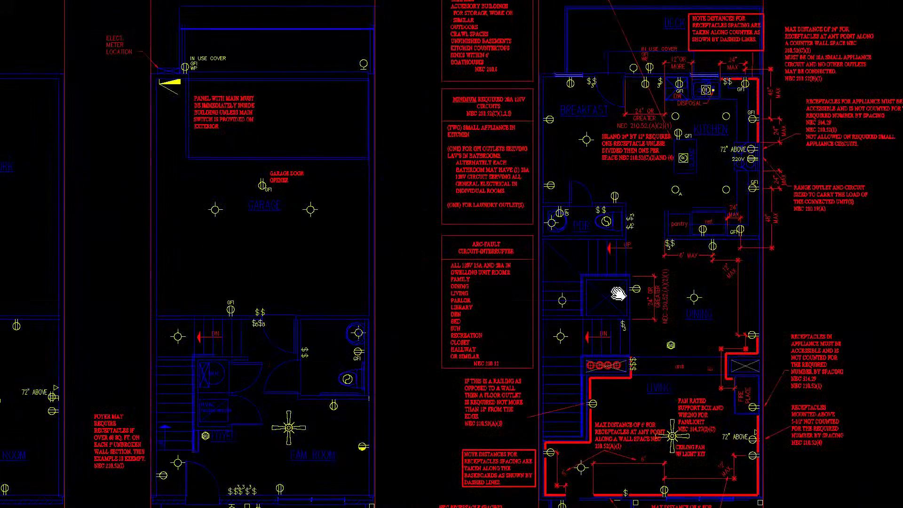
pyautogui.moveTo(221, 281)
pyautogui.mouseDown()
pyautogui.moveTo(315, 270)
pyautogui.moveTo(524, 282)
pyautogui.mouseUp()
pyautogui.scroll(6, 329, 273)
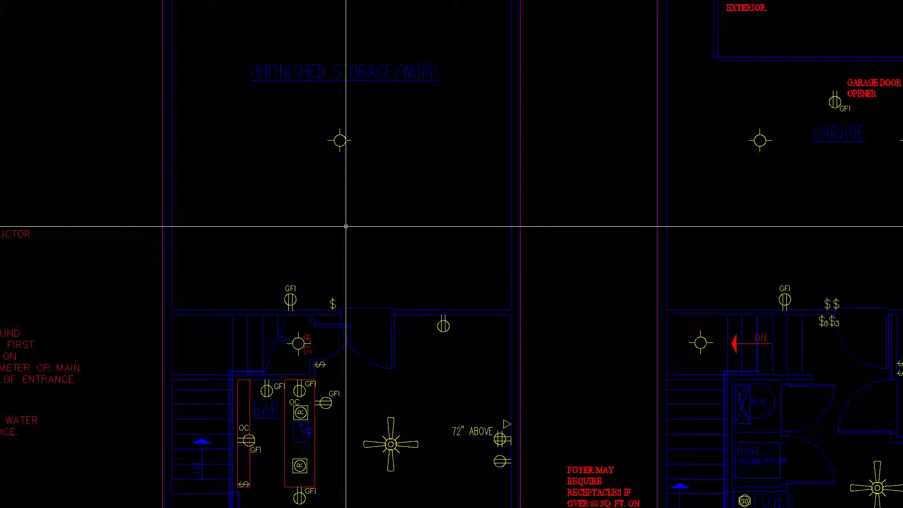
pyautogui.scroll(-2, 339, 237)
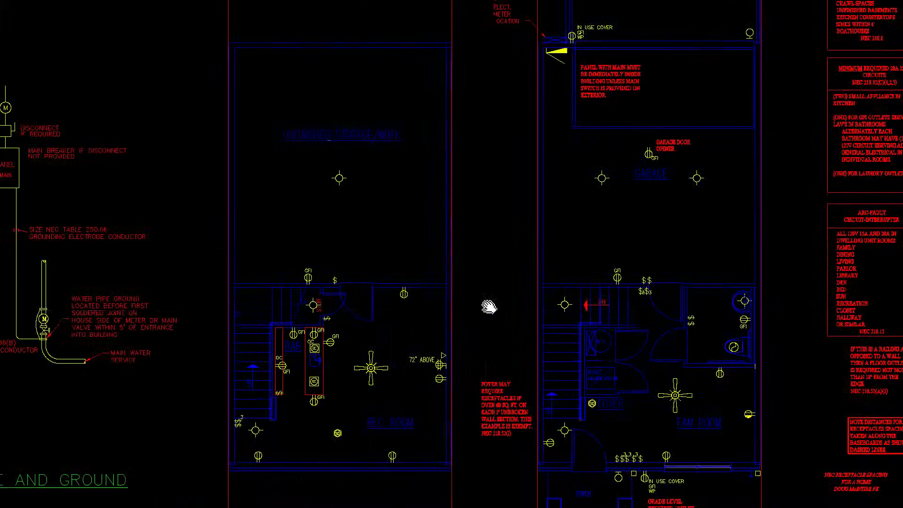
pyautogui.moveTo(489, 306); pyautogui.dragTo(165, 211)
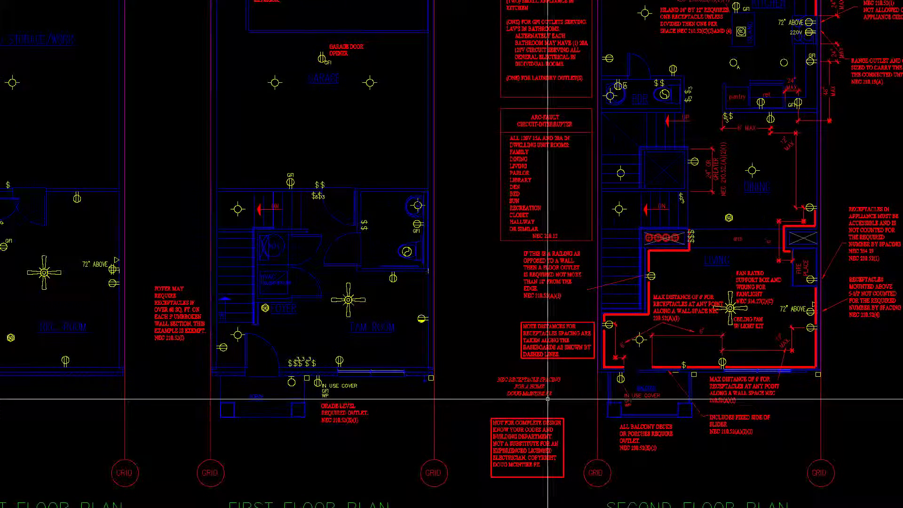
pyautogui.scroll(5, 470, 397)
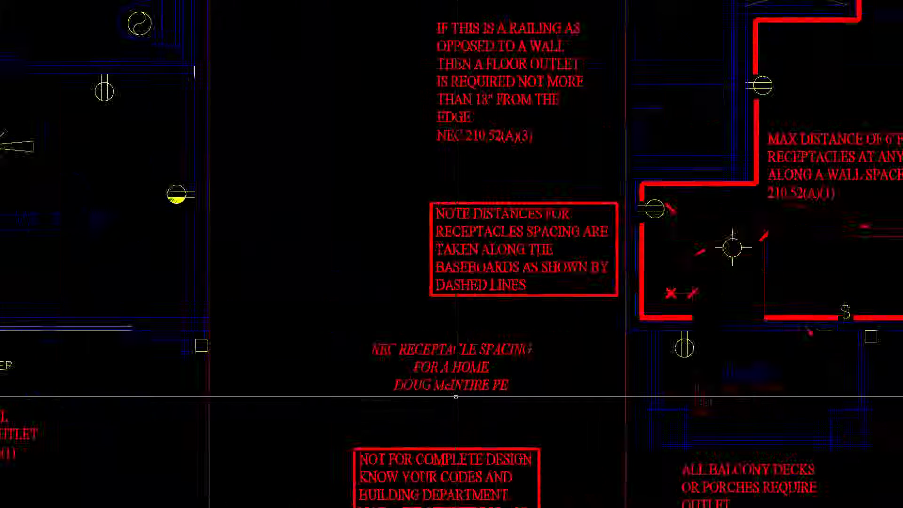